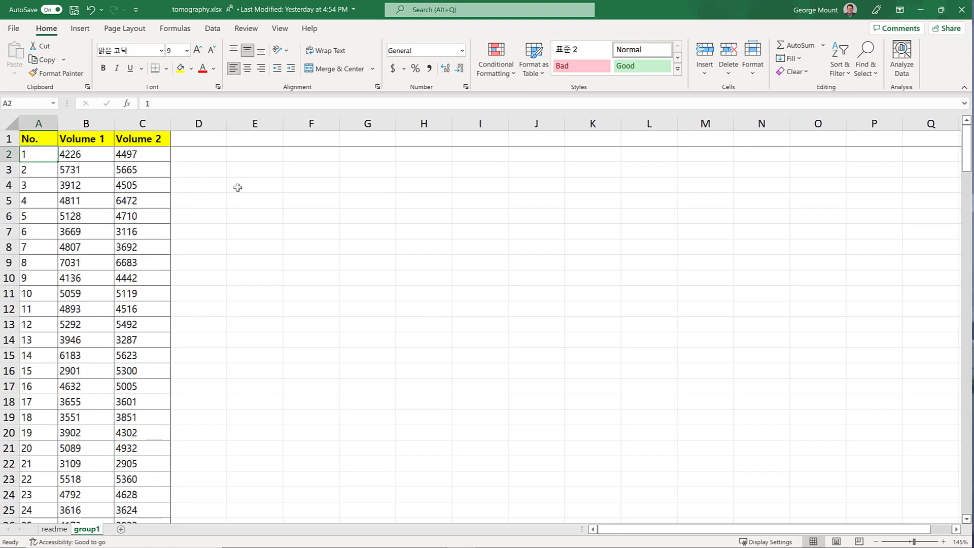
left_click(98, 125)
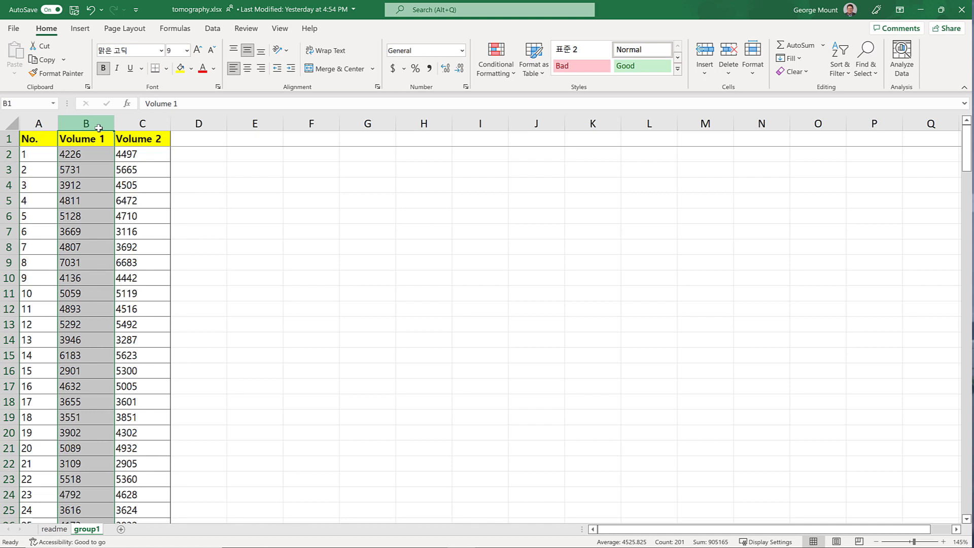
left_click(142, 127)
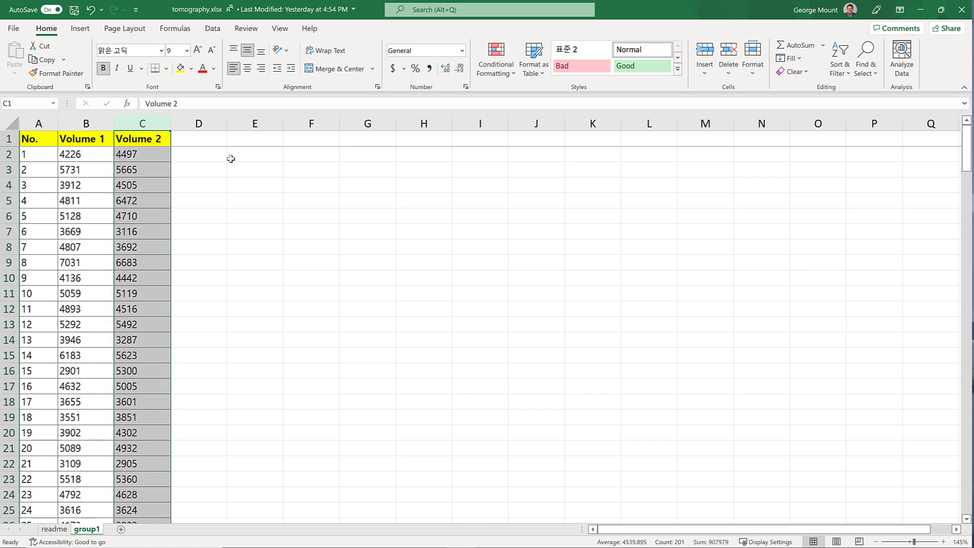
left_click(234, 163)
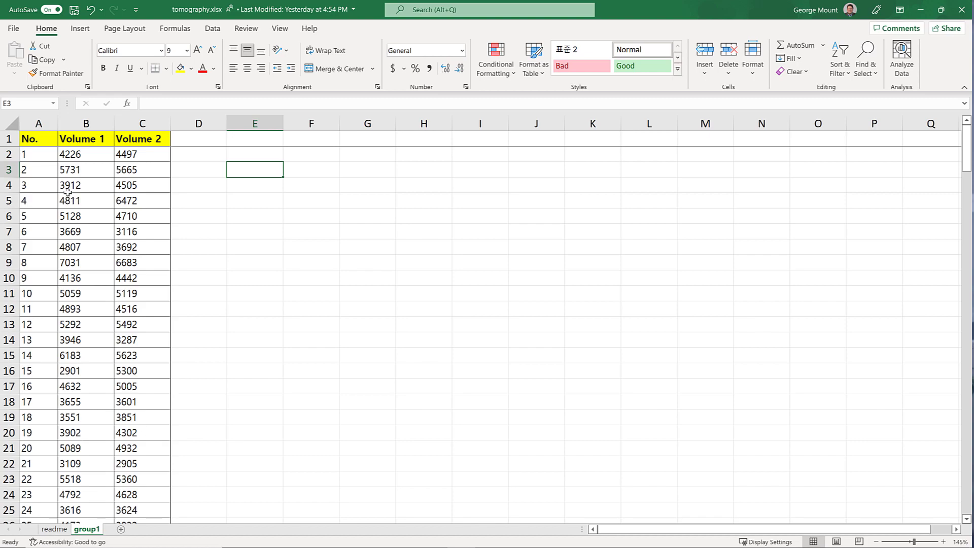
Step: Calculate the average of the Volume 1 data in cell E2 with =AVERAGE(B2:B201)
left_click(248, 154)
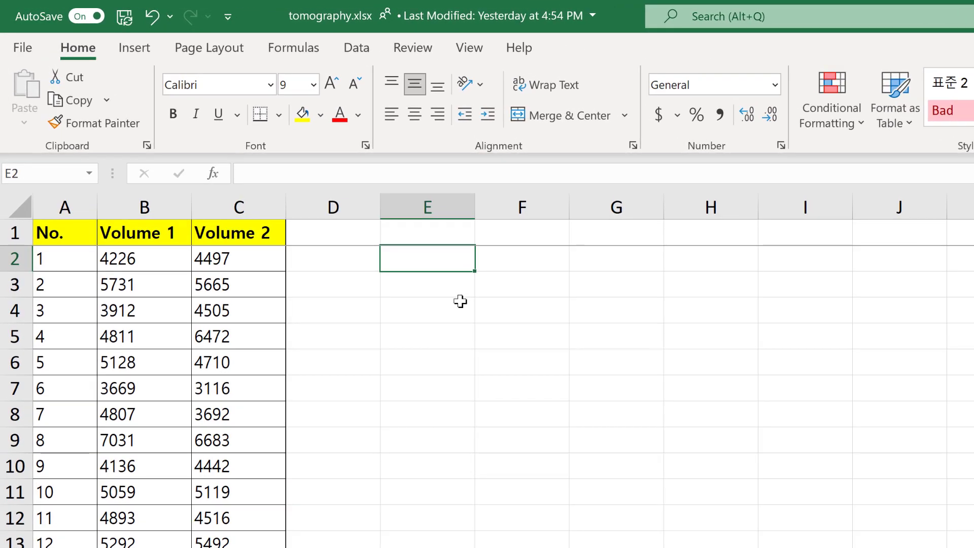
type("=mea")
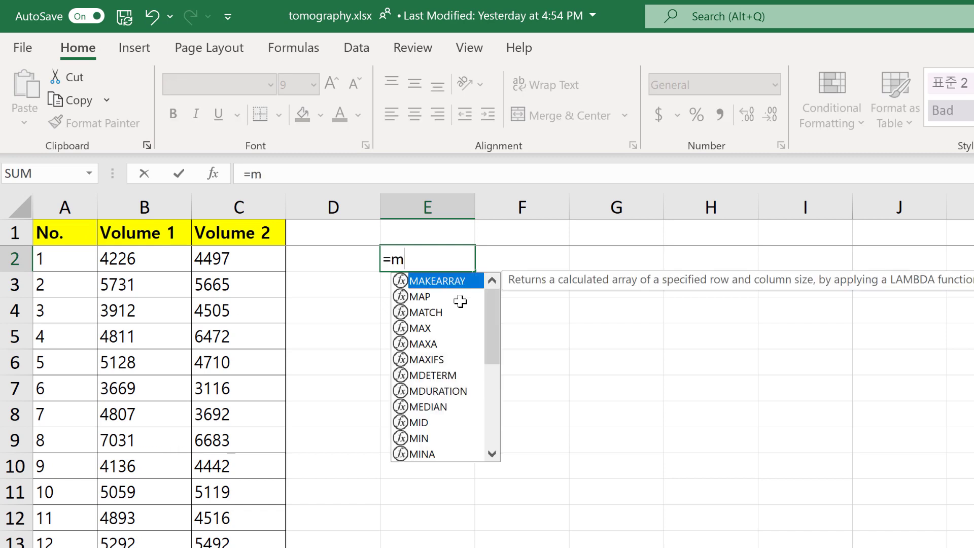
key("BackSpace")
key("BackSpace")
key("BackSpace")
type("av")
key("Down")
key("Tab")
key("Left")
key("Left")
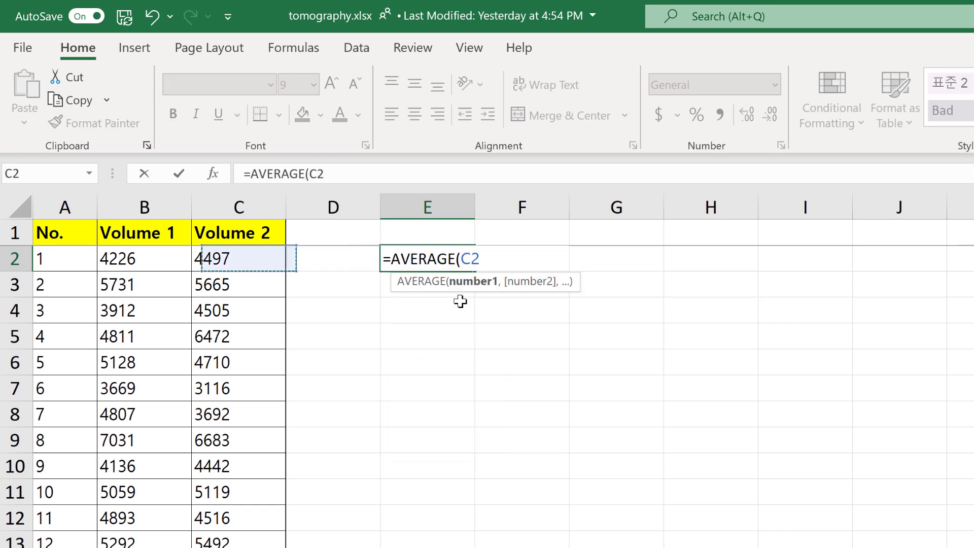
key("Left")
key("ctrl+shift+Down")
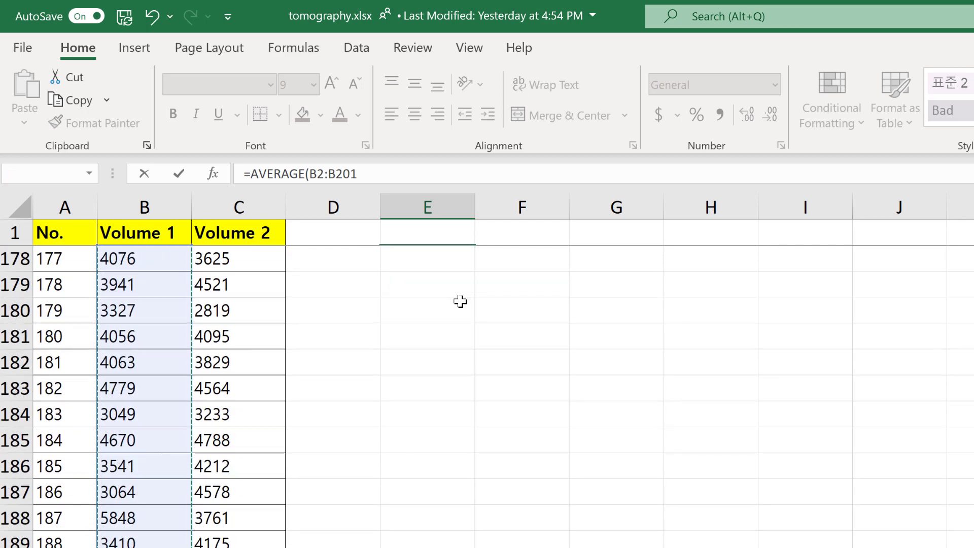
key("ctrl+Return")
Step: Copy the average formula from E2 into F2 so that it averages the Volume 2 data
key("Up")
key("Down")
key("ctrl+c")
key("Right")
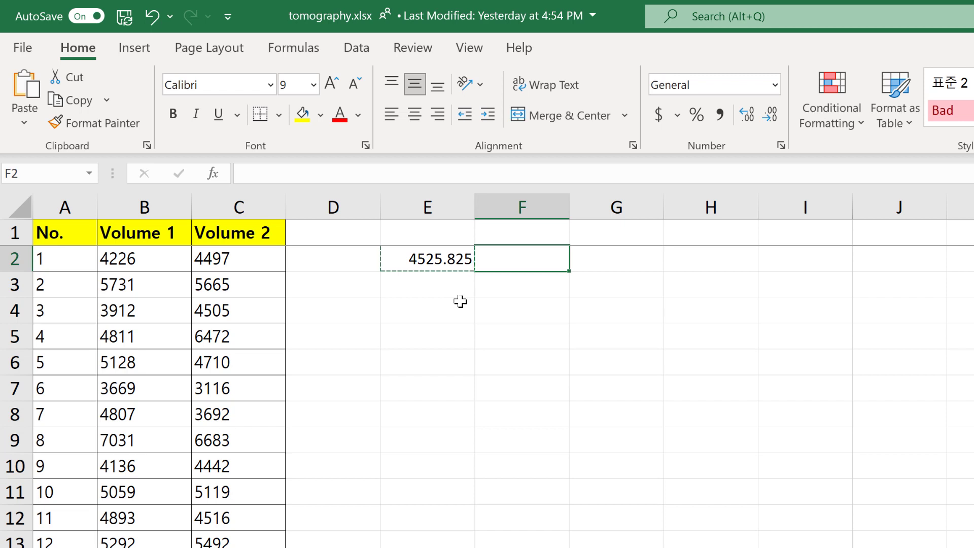
key("ctrl+v")
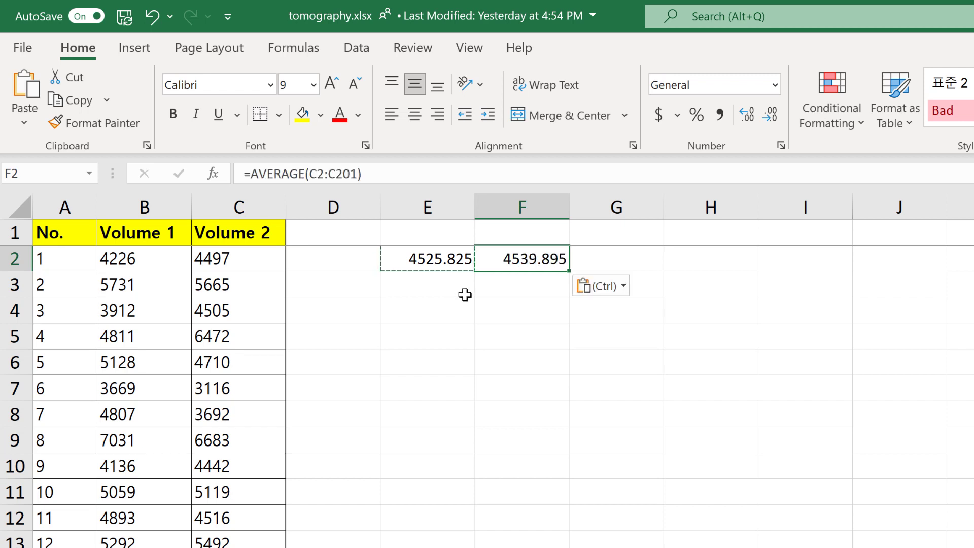
Step: Subtract the Volume 1 average in E2 from the Volume 2 average in F2, with the formula in G2
left_click(594, 262)
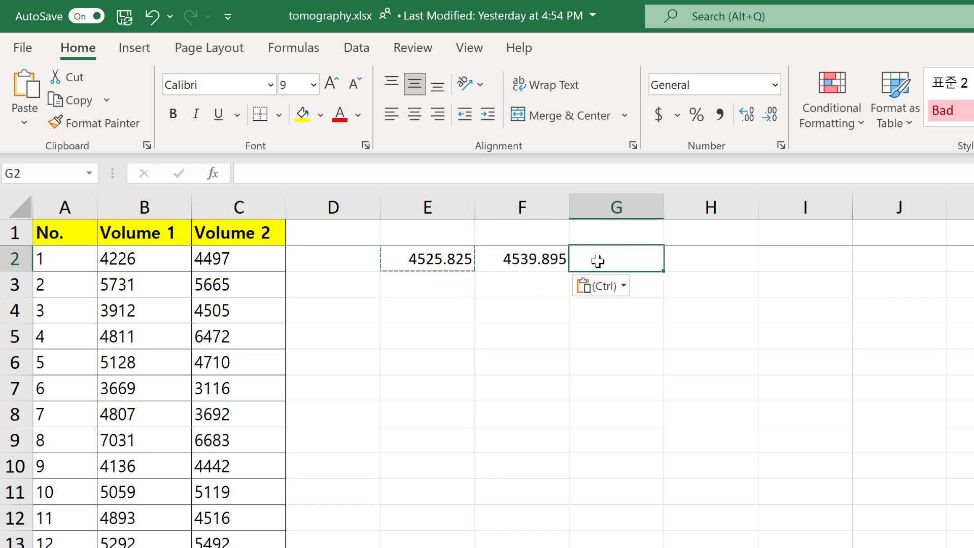
type("=")
key("Left")
type("-")
key("Left")
key("Left")
key("Return")
left_click(669, 342)
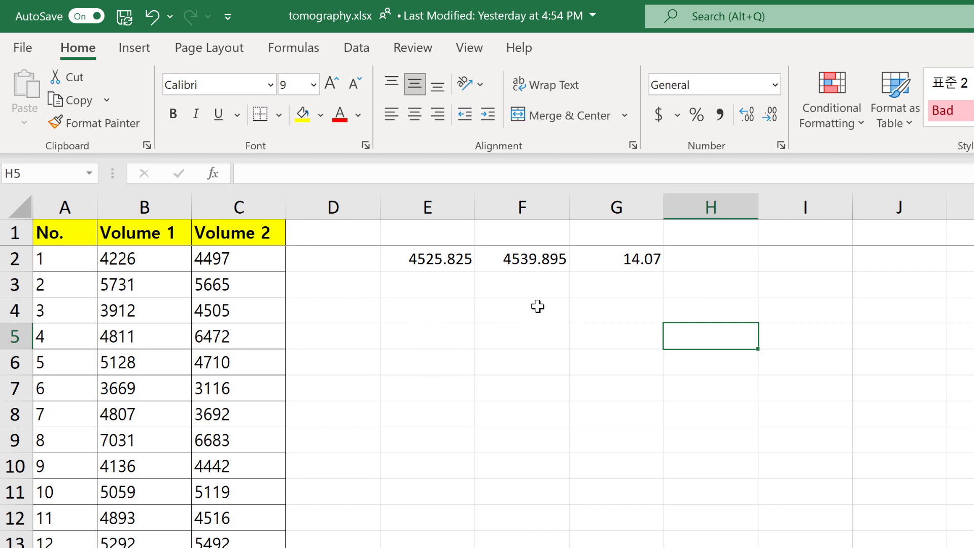
left_click(561, 283)
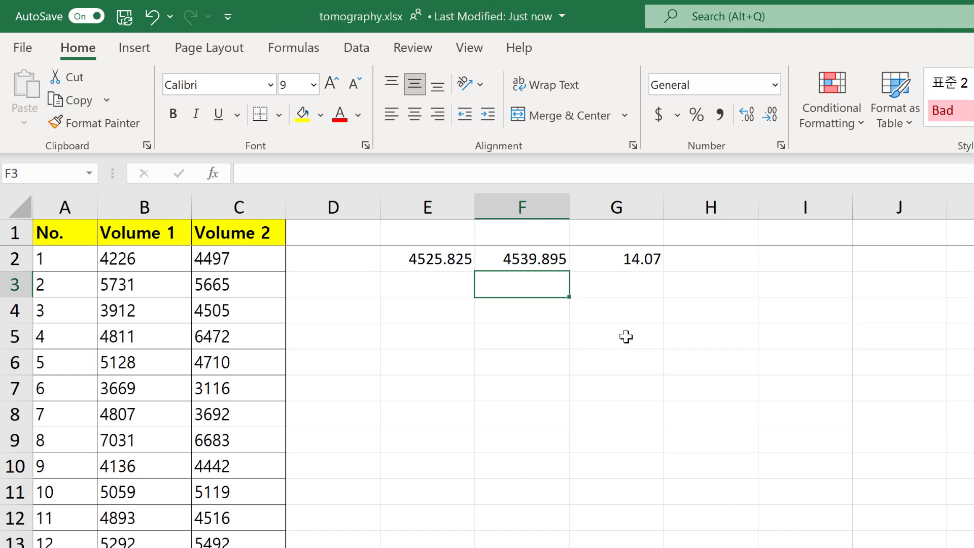
left_click(704, 258)
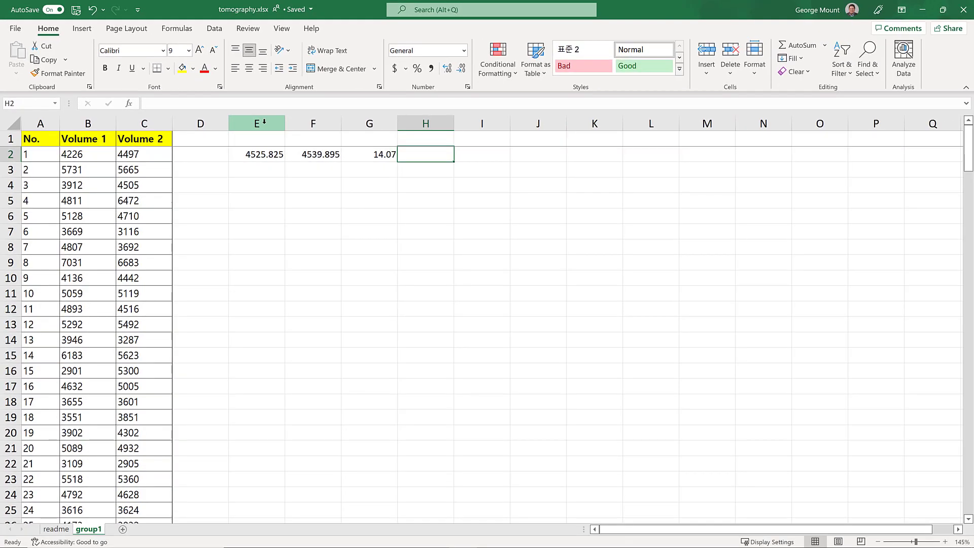
Step: Delete columns E through G, which hold the two averages and their difference
left_click_drag(285, 124, 357, 118)
right_click(358, 118)
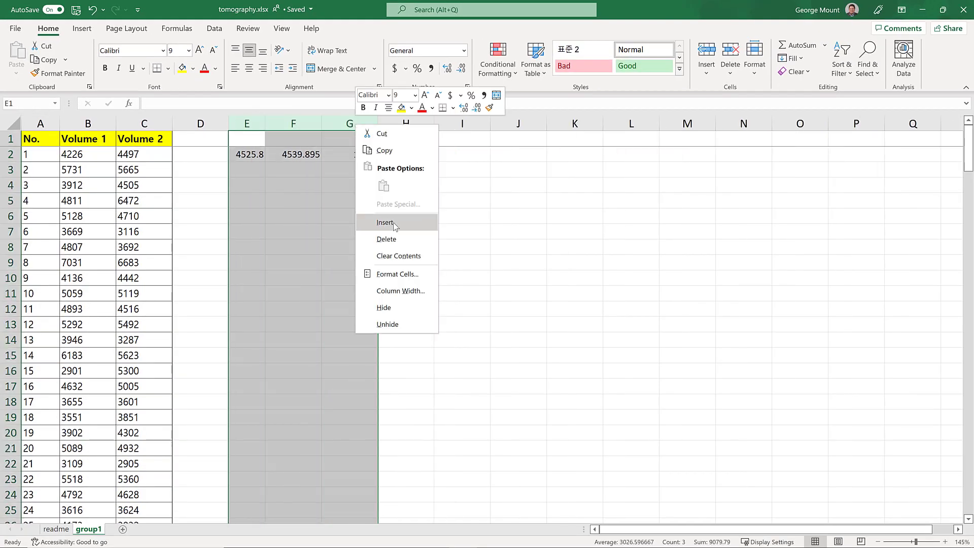
left_click(379, 239)
left_click(369, 216)
left_click(256, 170)
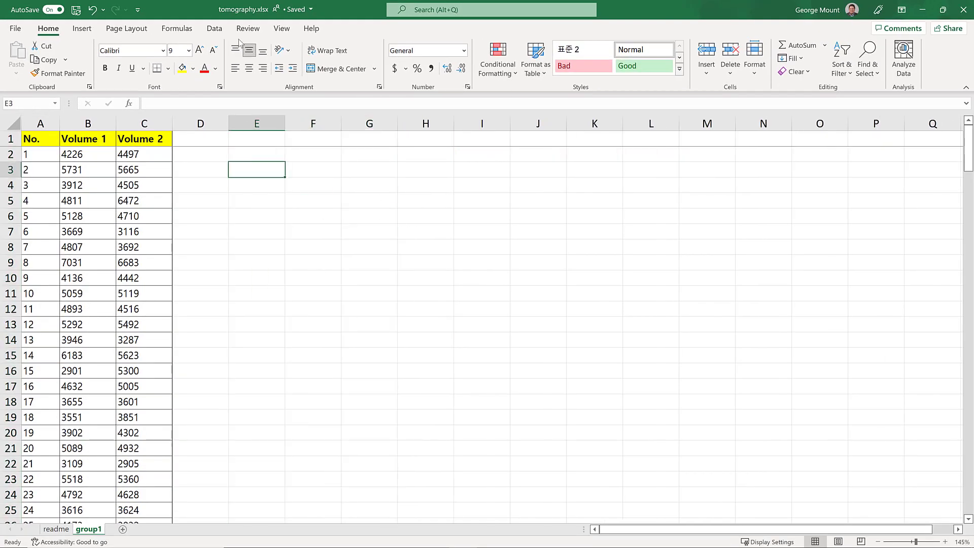
Step: Open the Data Analysis tools and start a t-Test: Paired Two Sample for Means
left_click(214, 29)
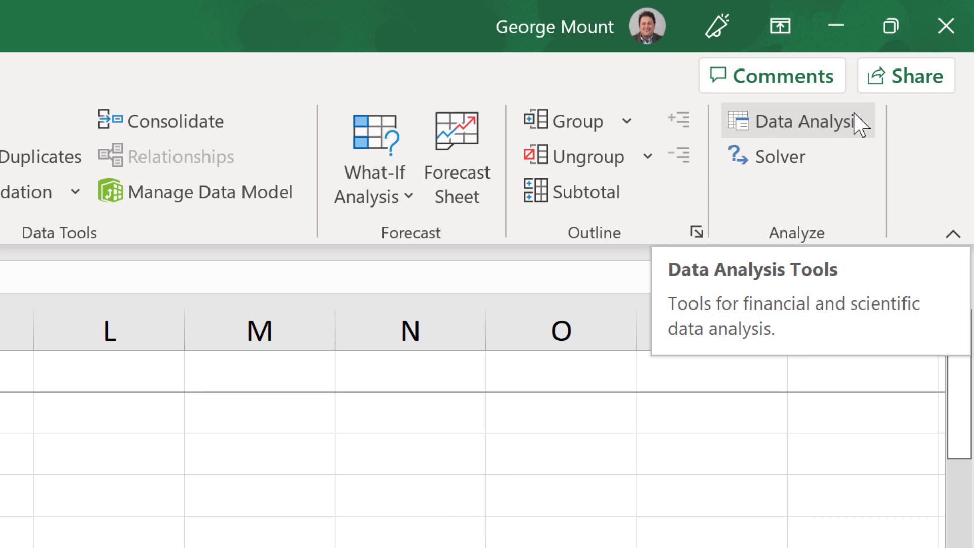
left_click(858, 123)
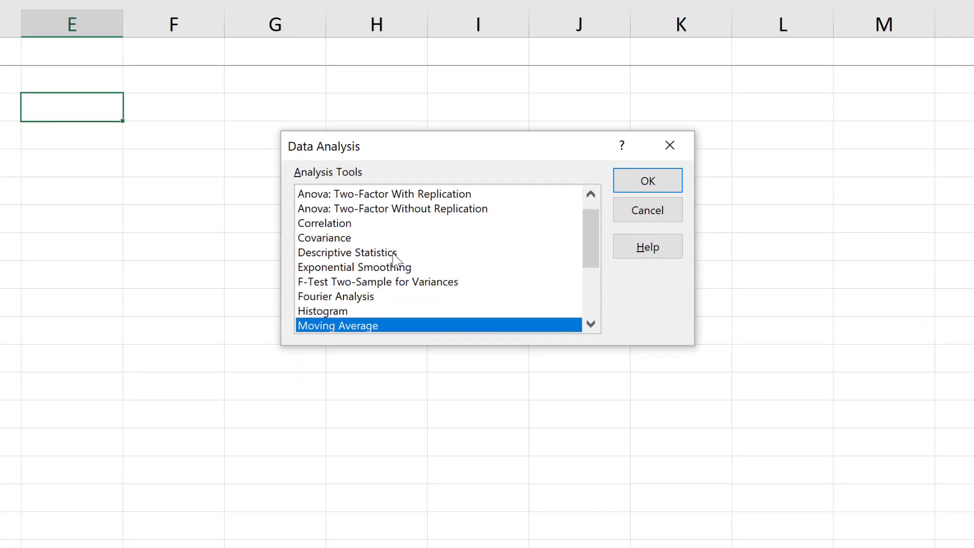
scroll(401, 248, "down", 3)
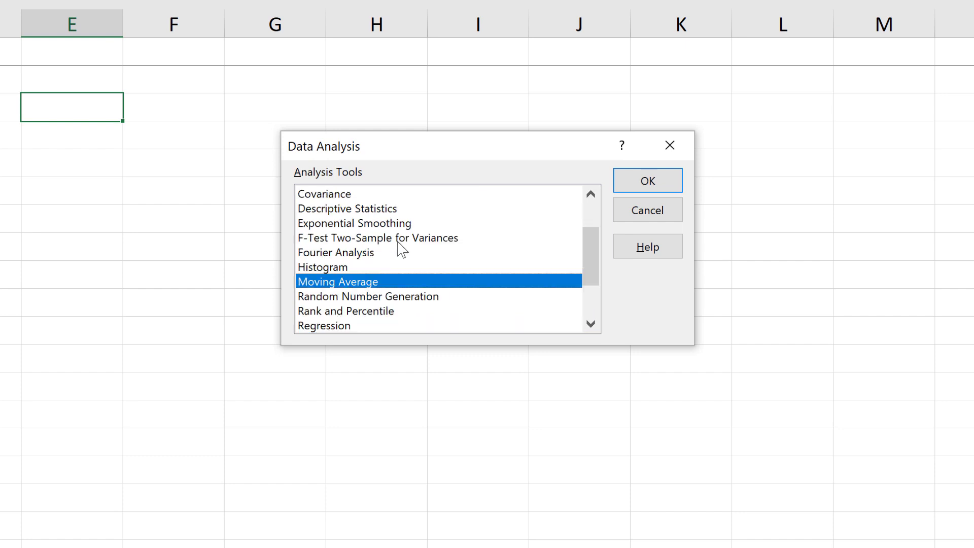
left_click(423, 285)
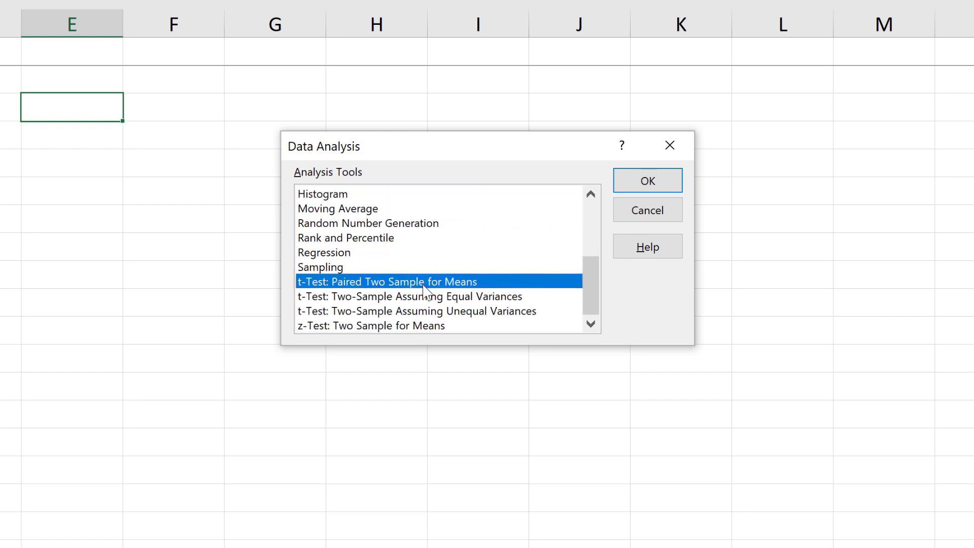
scroll(401, 264, "up", 2)
scroll(409, 246, "down", 2)
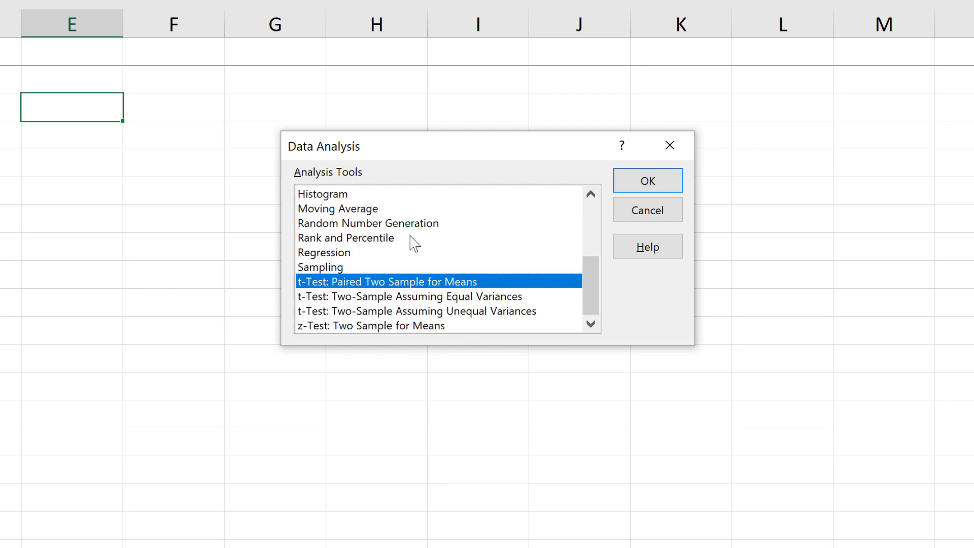
left_click(628, 186)
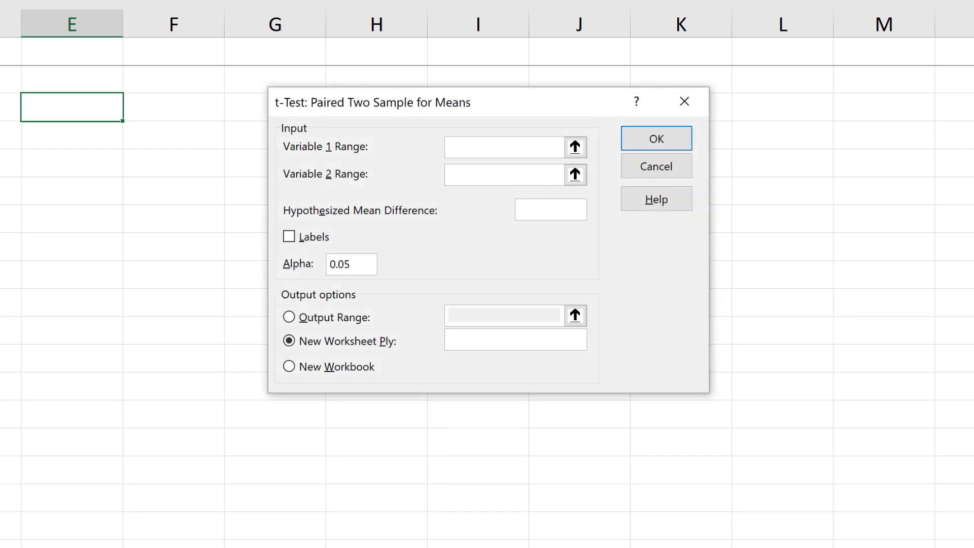
Step: Set the Variable 1 range to $B$1:$B$201 and the Variable 2 range to $C$1:$C$201, with labels included
type("$B$1:$B$201")
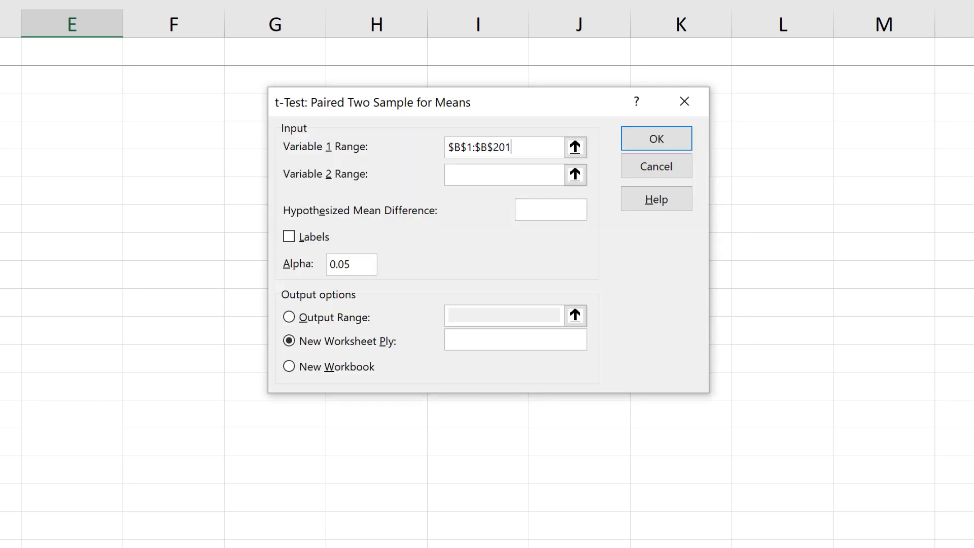
left_click(472, 173)
type("$C$1:$C$201")
left_click(310, 233)
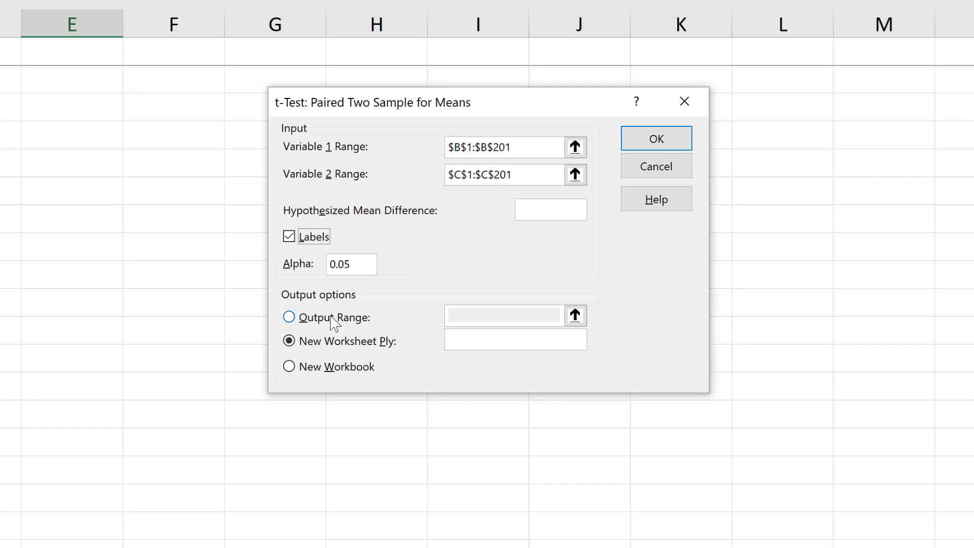
Step: Set the t-test's output range to $E$1 on the current sheet and run the test
left_click(310, 320)
left_click(76, 181)
key("ctrl+Up")
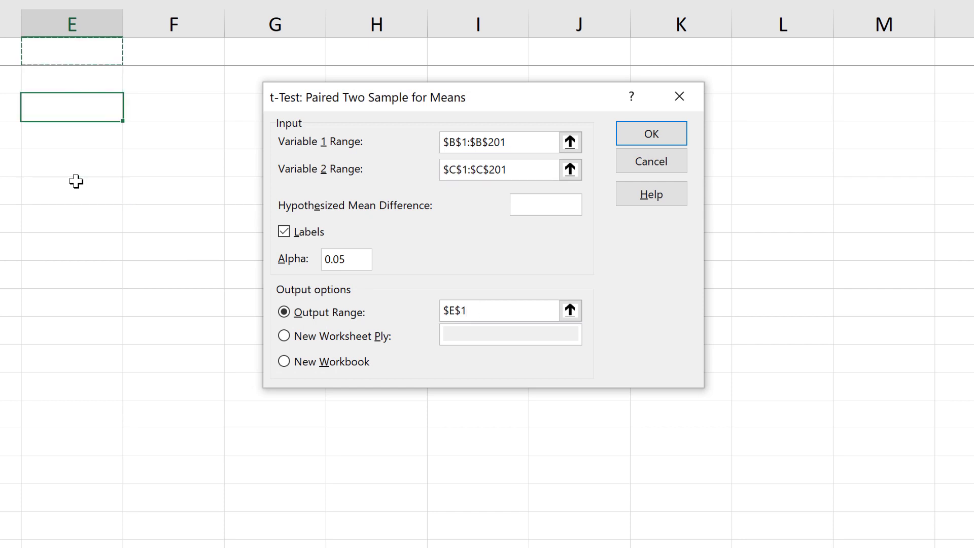
left_click(631, 134)
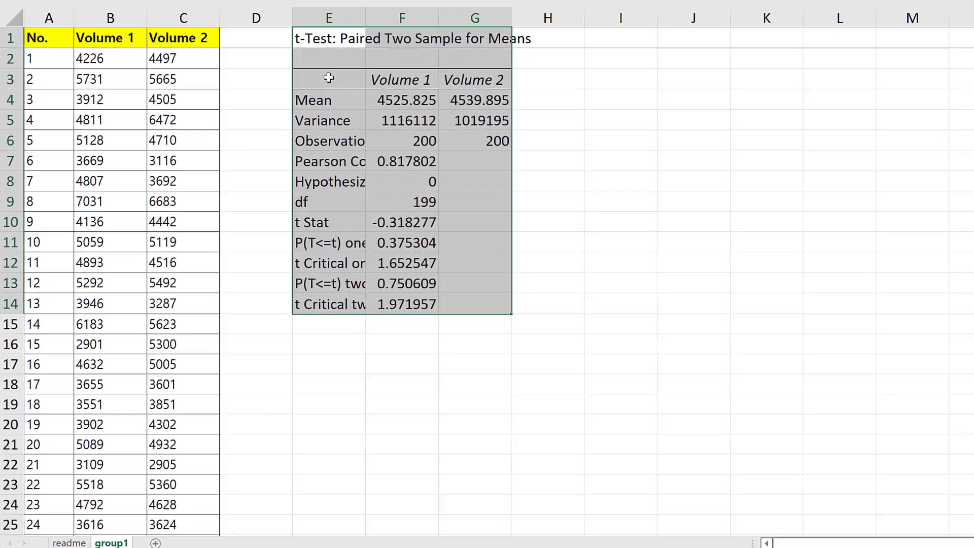
Step: Autofit the widths of columns E through G to the t-test results
left_click_drag(328, 18, 487, 20)
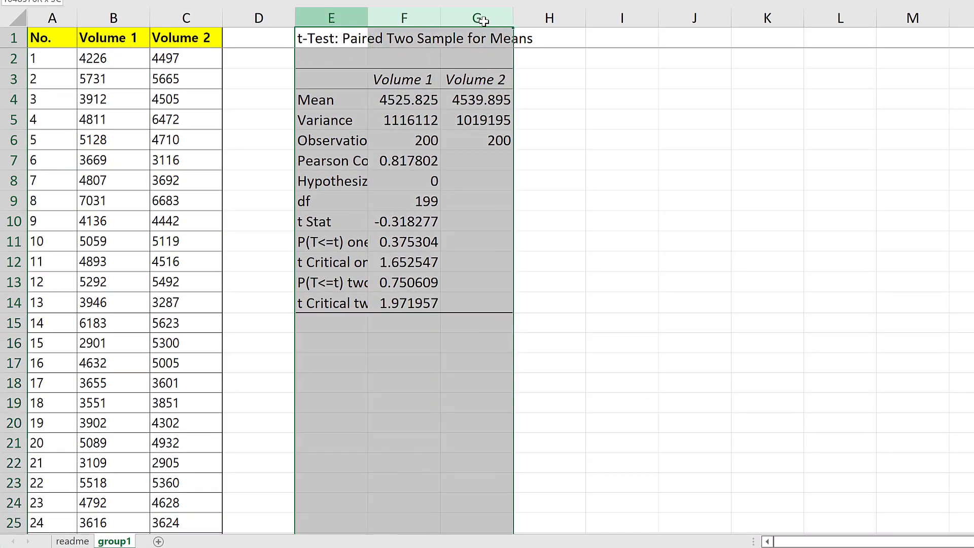
double_click(440, 14)
left_click(665, 142)
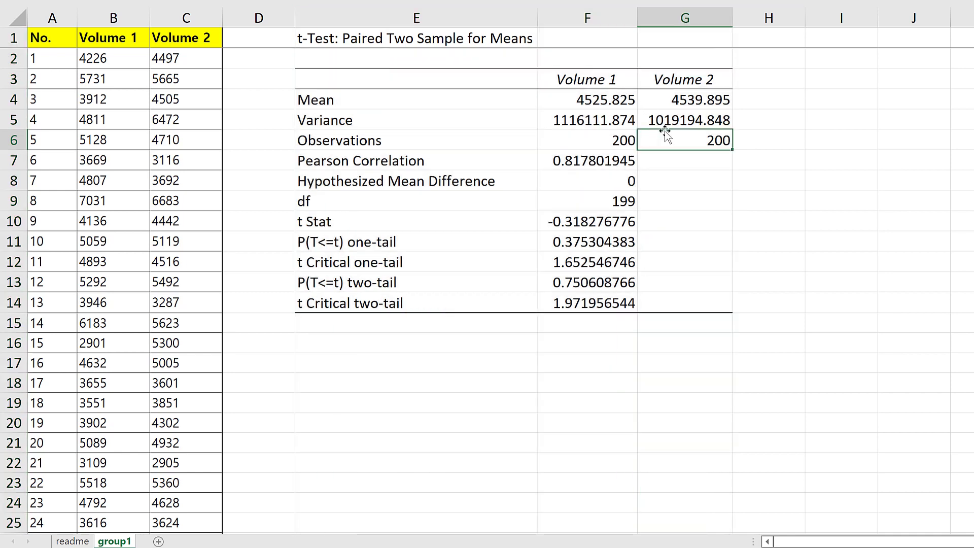
Step: Examine the t-test's hypothesized mean difference, the Volume 2 mean, the t Stat and the two-tail P value
left_click(590, 183)
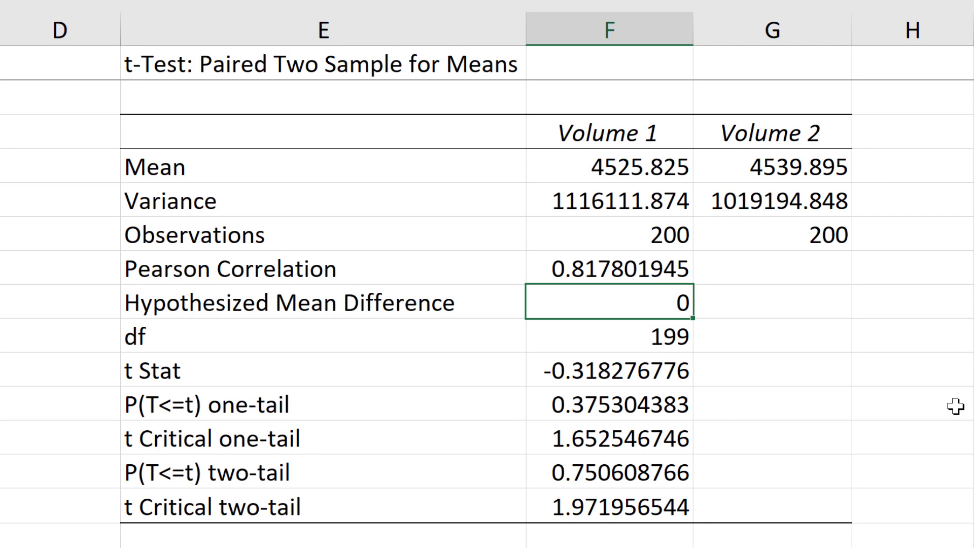
left_click_drag(273, 459, 569, 457)
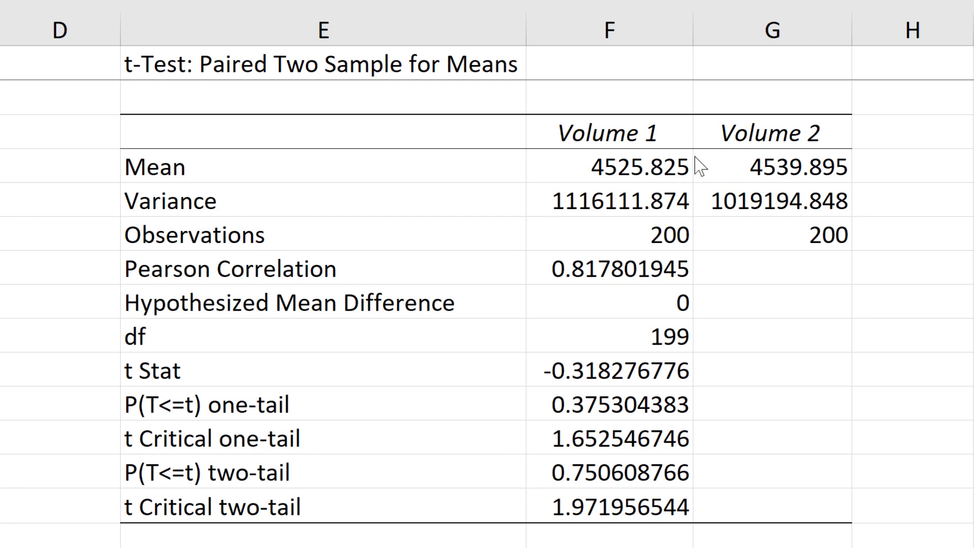
left_click(779, 165)
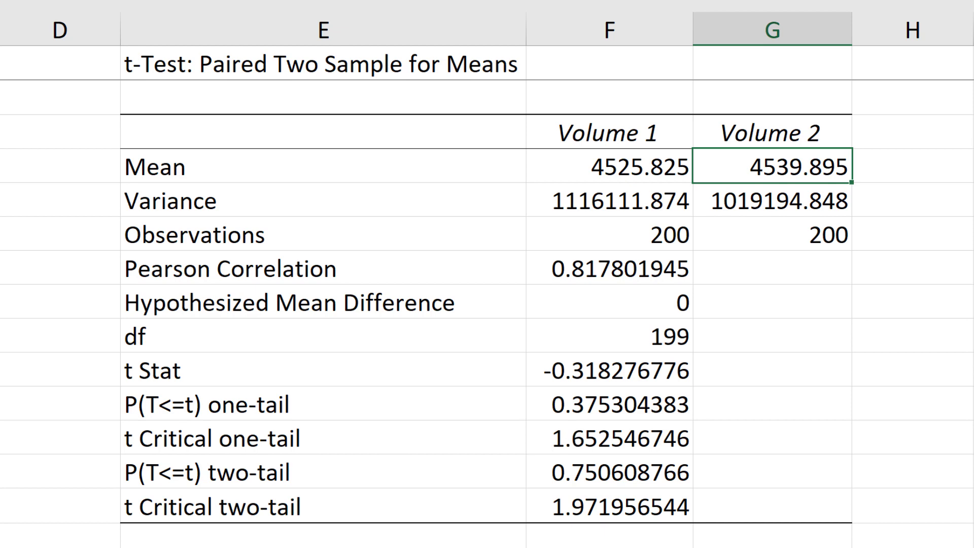
left_click(162, 378)
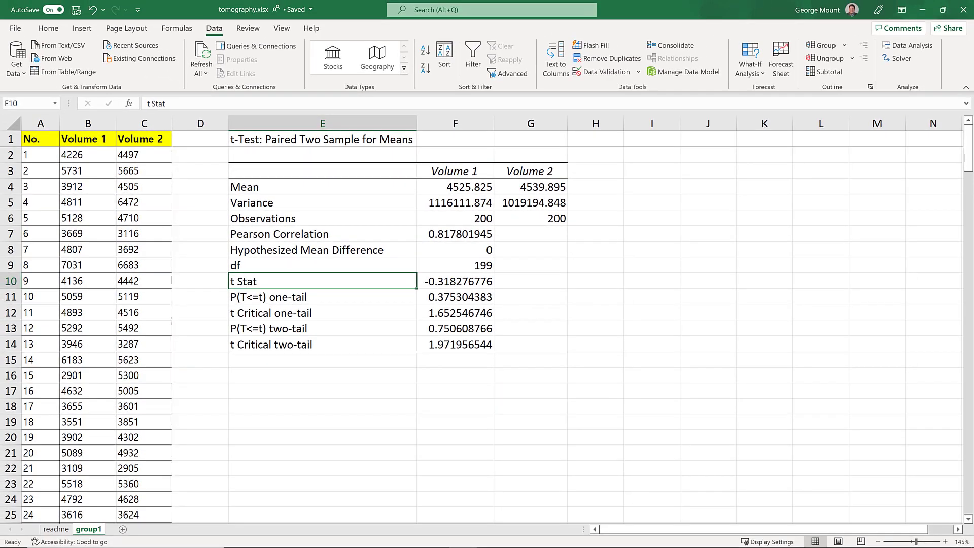
key("Right")
key("Down")
key("Down")
key("Down")
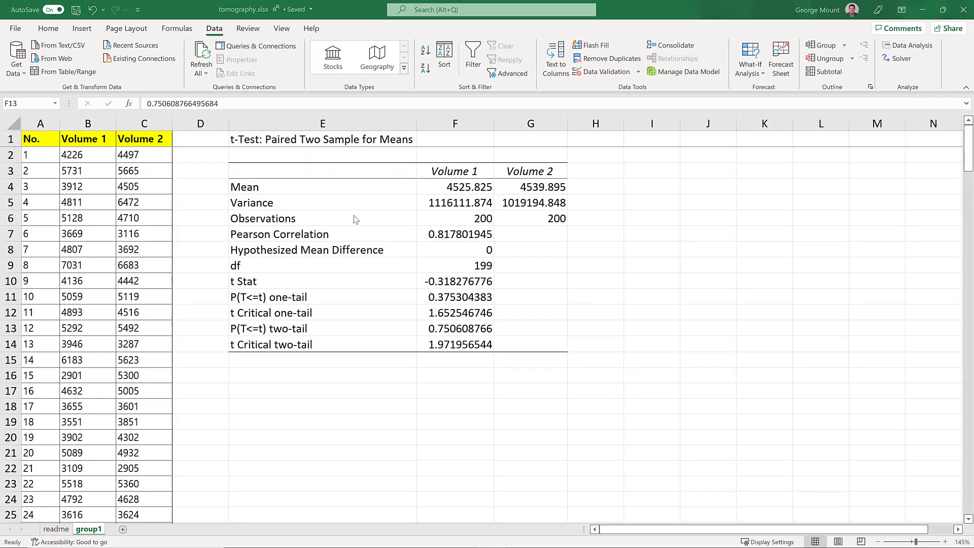
left_click(472, 329)
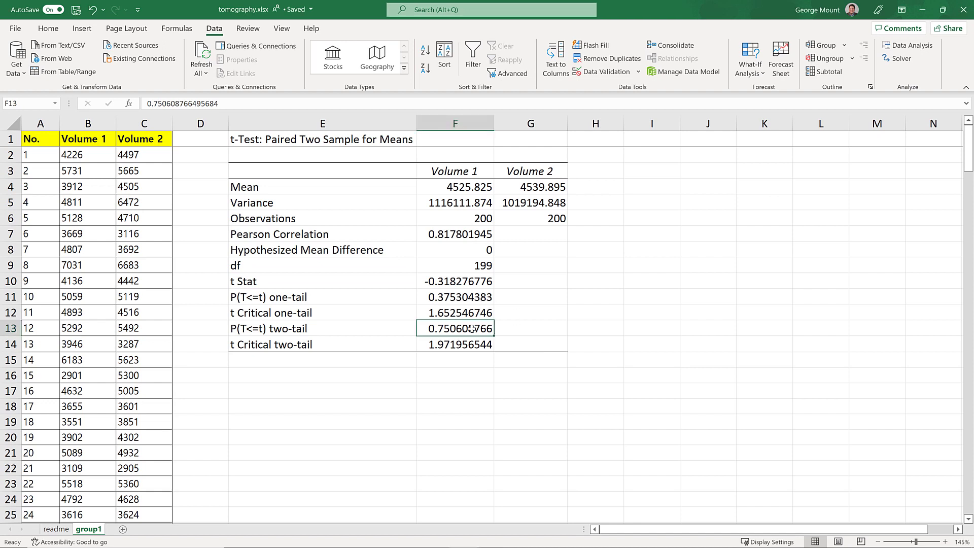